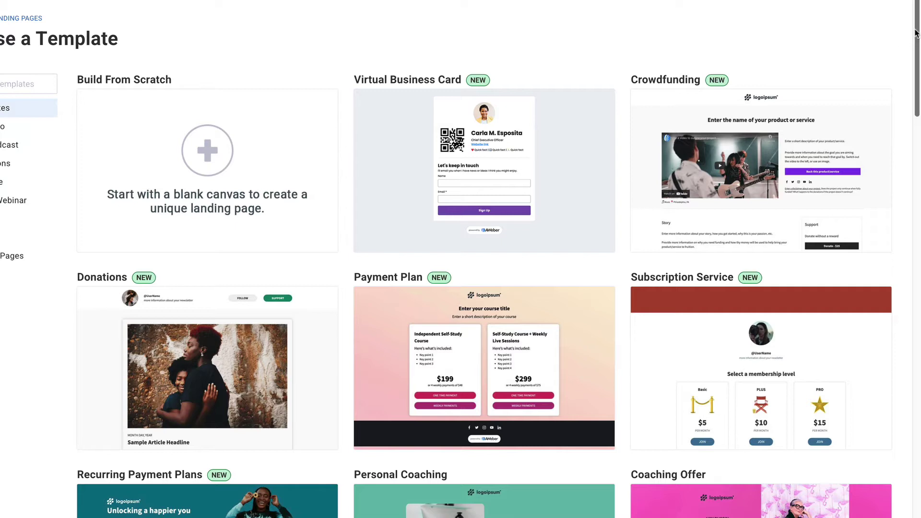
pyautogui.moveTo(914, 34); pyautogui.dragTo(916, 442)
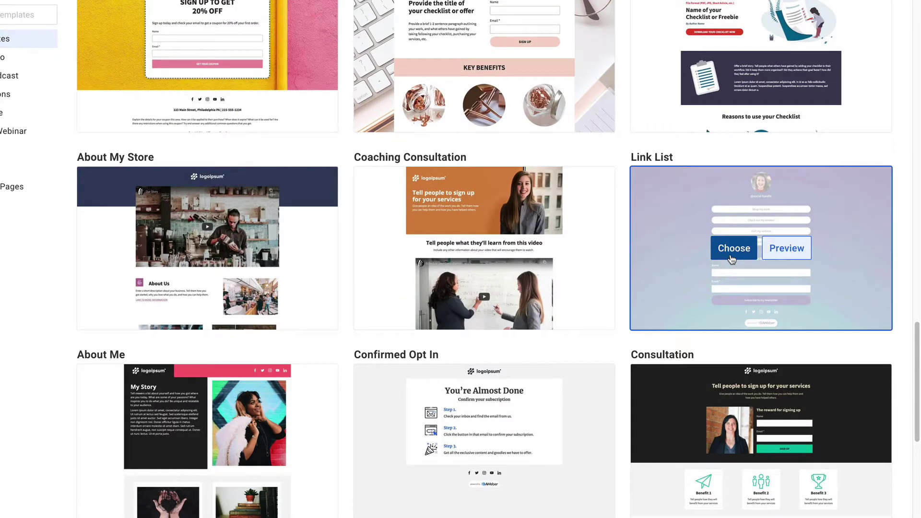
# - Choose the Link List template to begin a new landing page
pyautogui.click(732, 249)
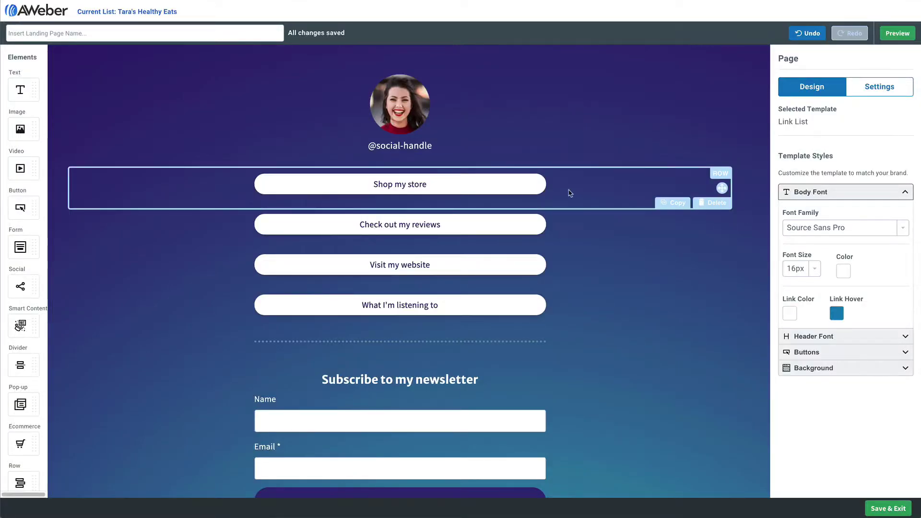
pyautogui.moveTo(484, 189)
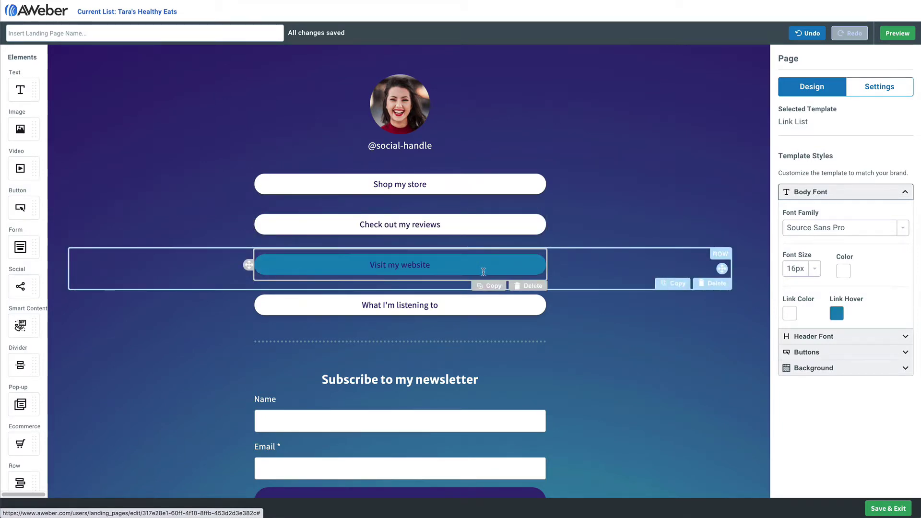
# - Inspect the Shop my store, Check out my reviews and Visit my website buttons' link URLs
pyautogui.click(483, 187)
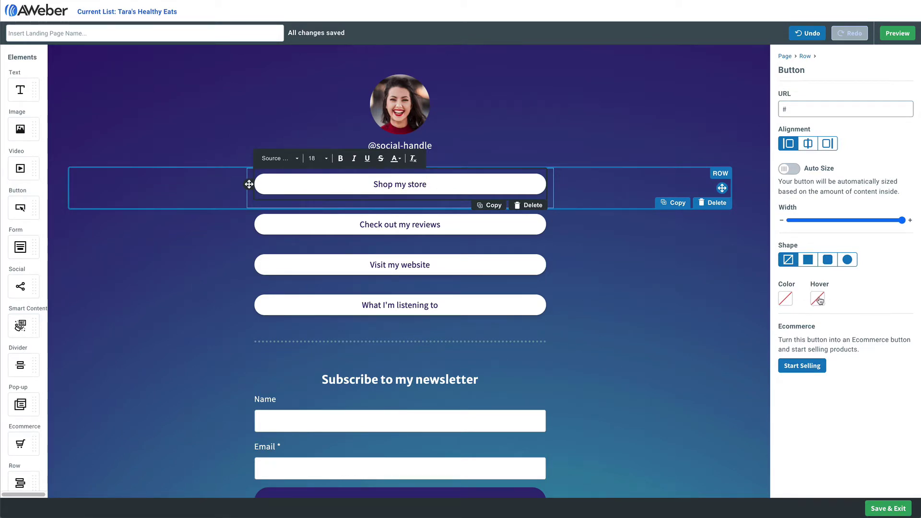
pyautogui.click(804, 112)
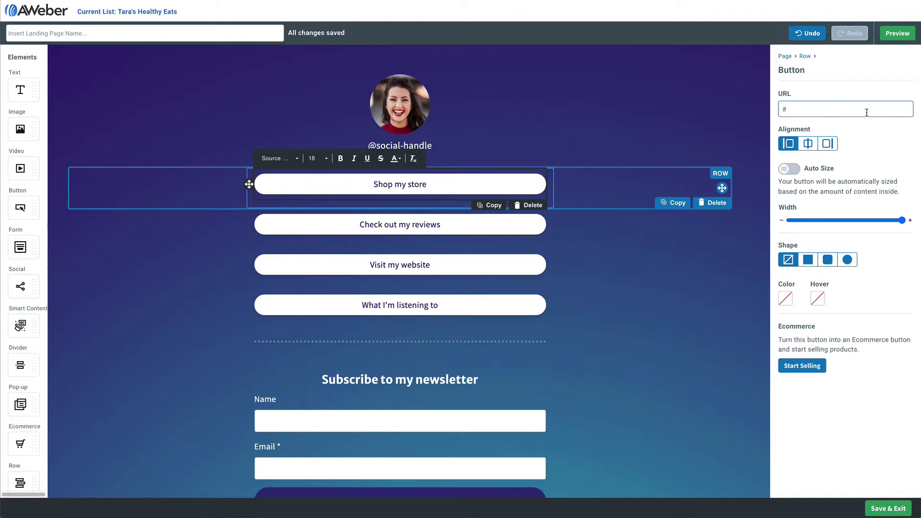
pyautogui.click(412, 225)
pyautogui.click(801, 109)
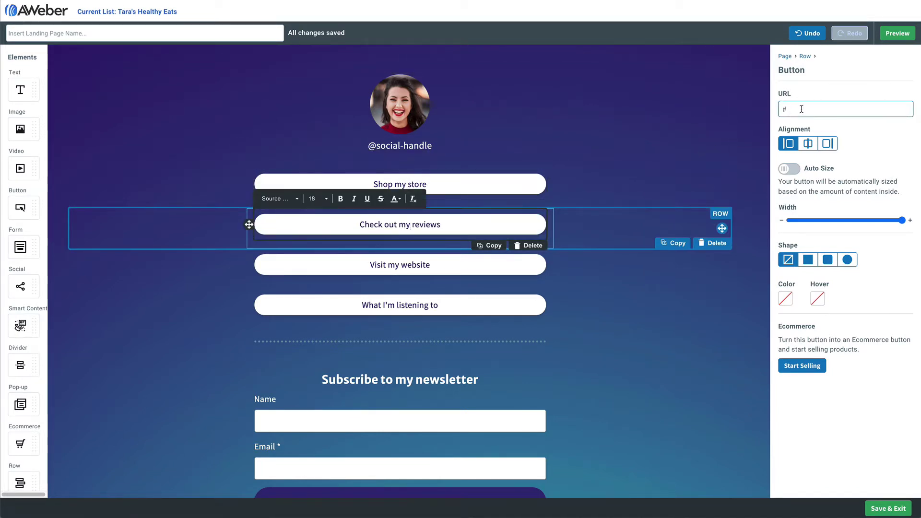
pyautogui.click(460, 265)
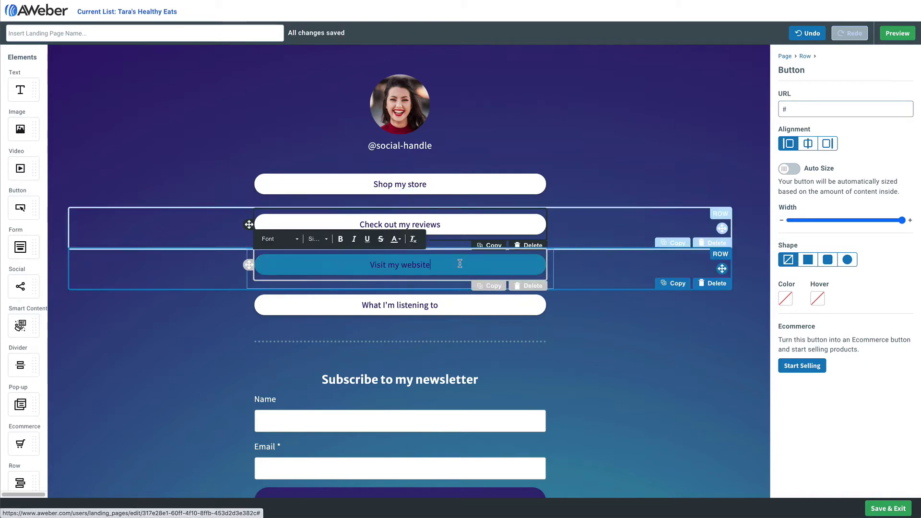
pyautogui.click(467, 187)
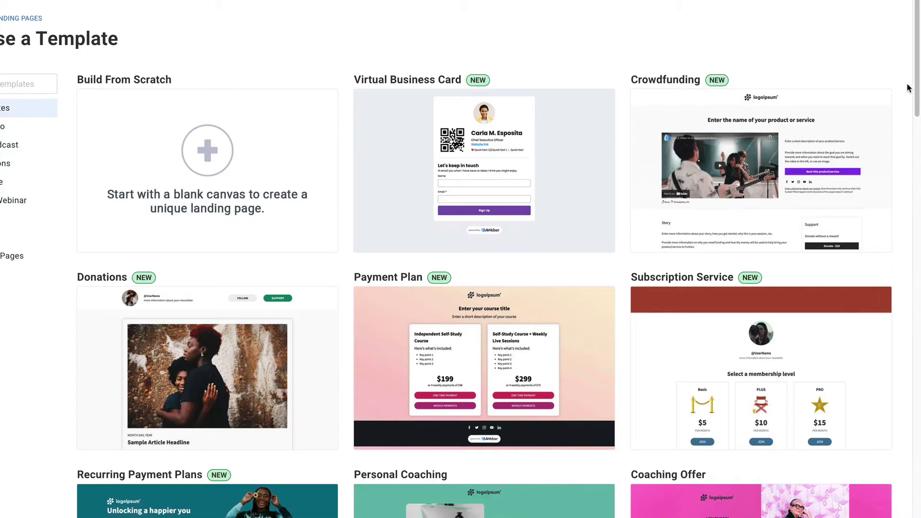
pyautogui.moveTo(916, 78); pyautogui.dragTo(917, 382)
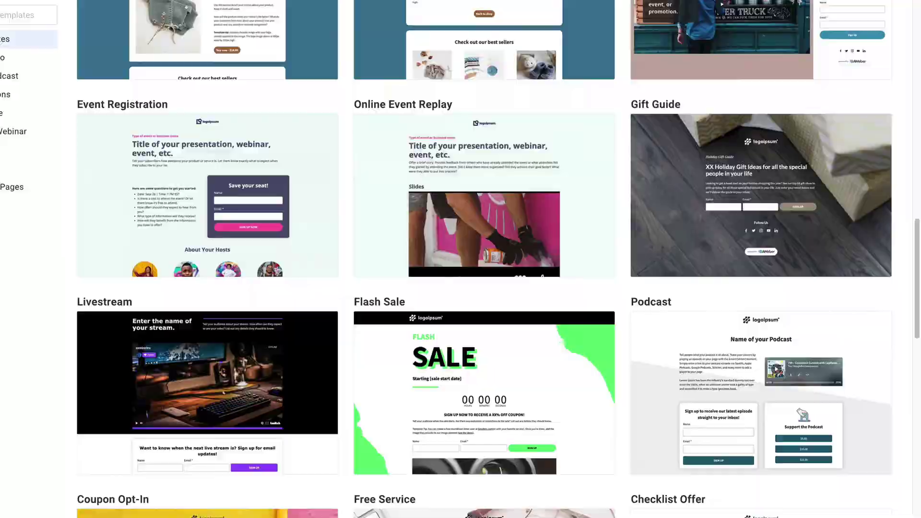
pyautogui.scroll(-4, 707, 219)
pyautogui.scroll(-5, 741, 302)
pyautogui.scroll(-2, 777, 381)
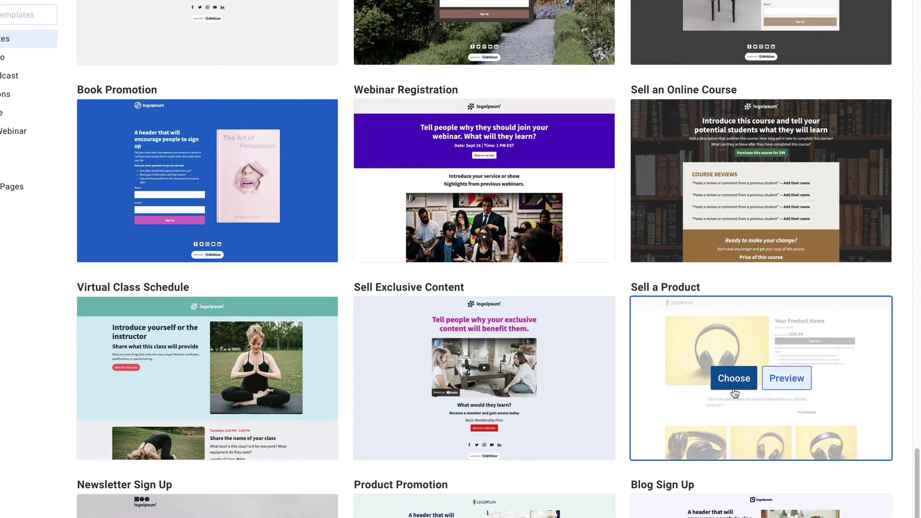
# - Choose the Sell a Product template to begin the store landing page
pyautogui.click(734, 381)
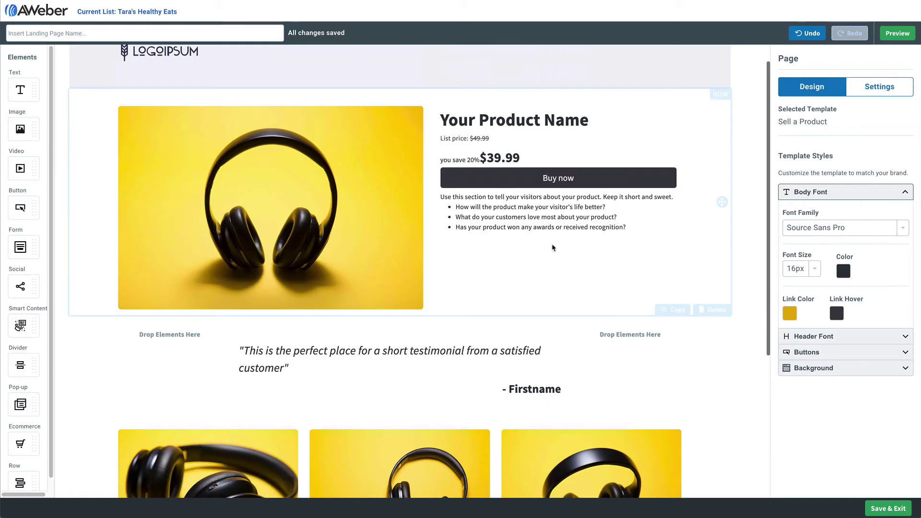
# - Reach the Buy now button's ecommerce setup and continue without connecting Stripe
pyautogui.click(343, 206)
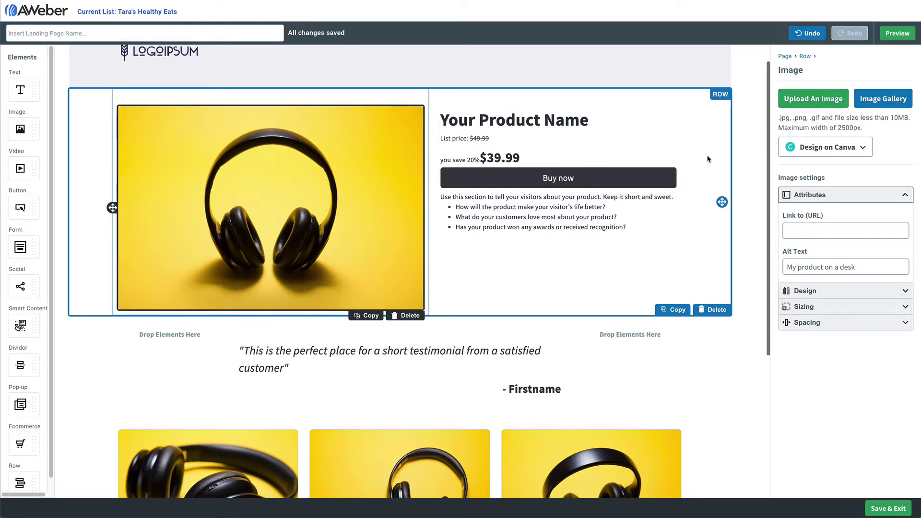
pyautogui.click(661, 176)
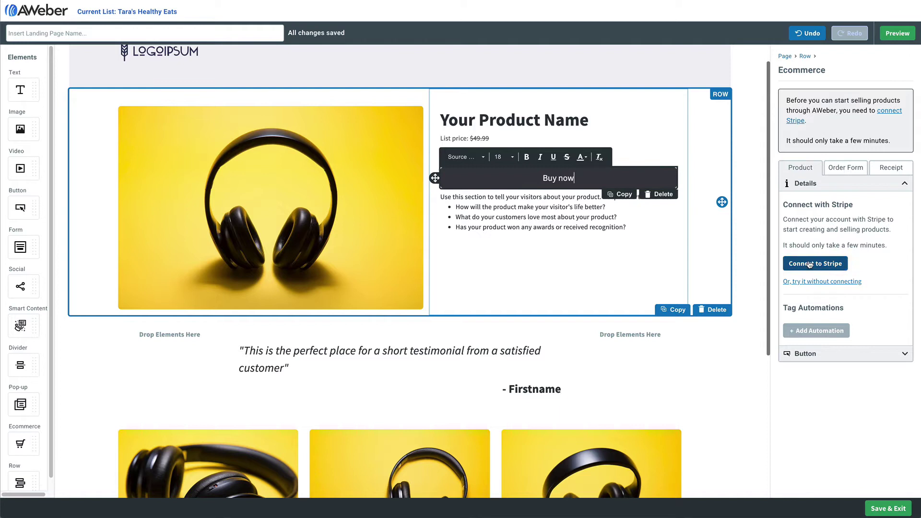
pyautogui.click(807, 280)
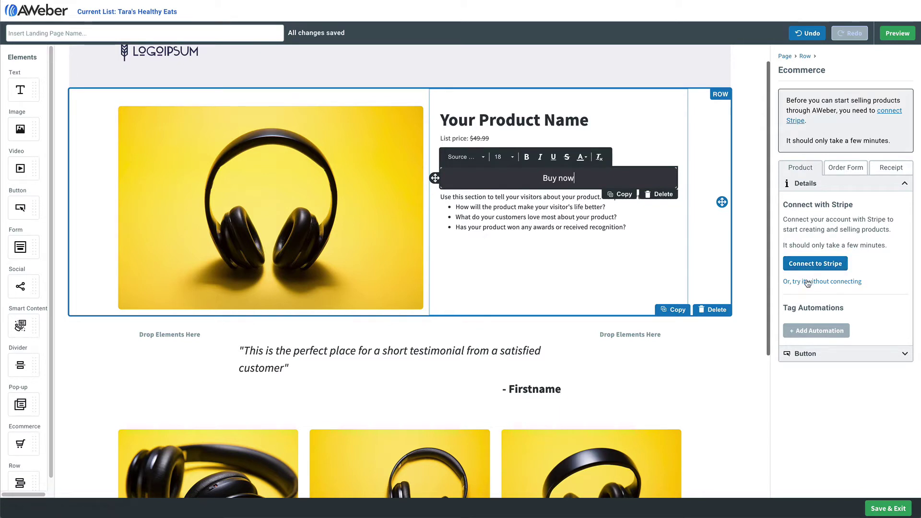
# - Add a one-time Headphones product priced $39.99 to the Buy now button
pyautogui.click(810, 273)
pyautogui.write('Head')
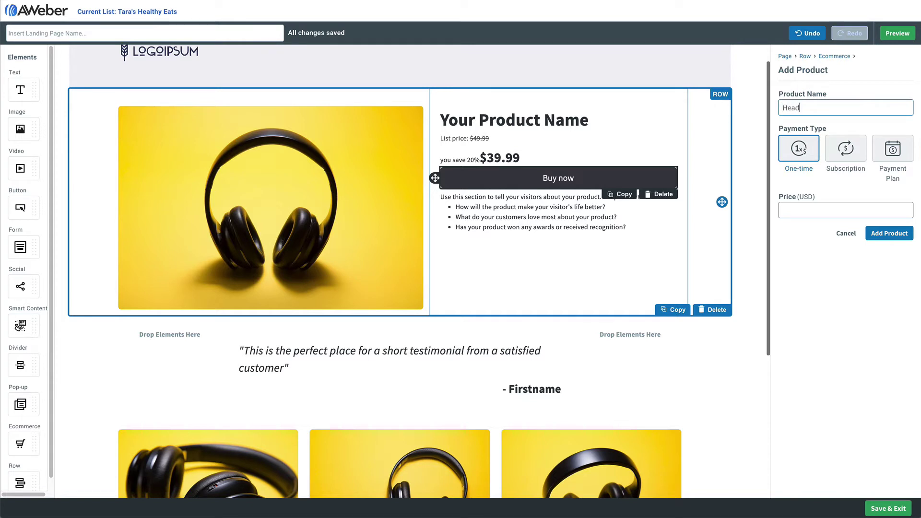
pyautogui.write('phones')
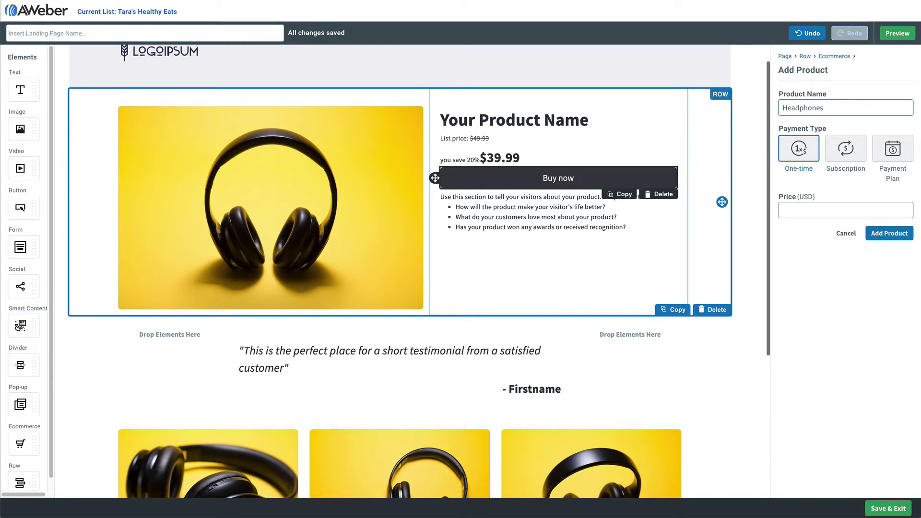
pyautogui.click(814, 207)
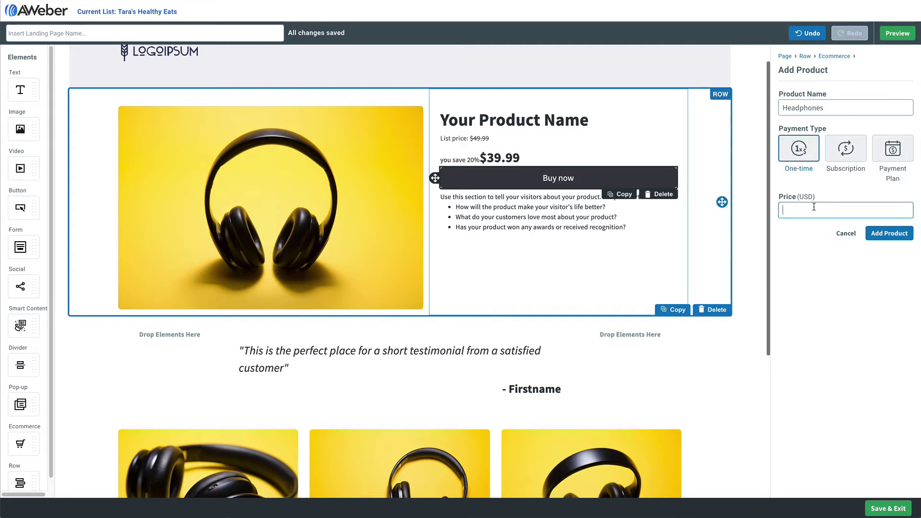
pyautogui.write('39.99')
pyautogui.click(879, 234)
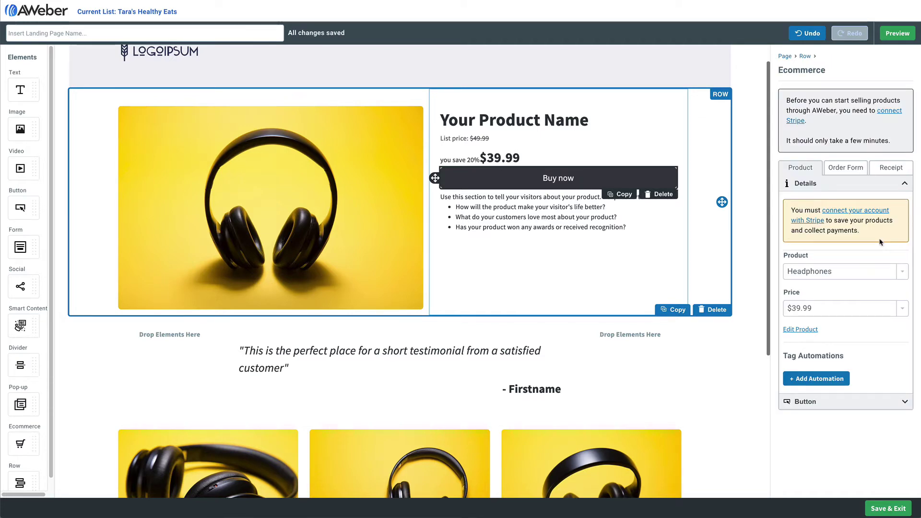
pyautogui.scroll(-3, 711, 280)
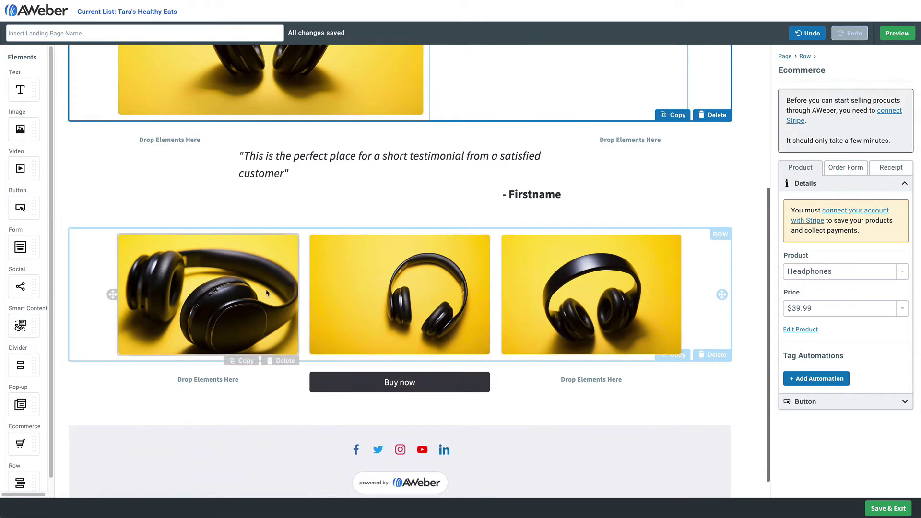
pyautogui.scroll(3, 179, 63)
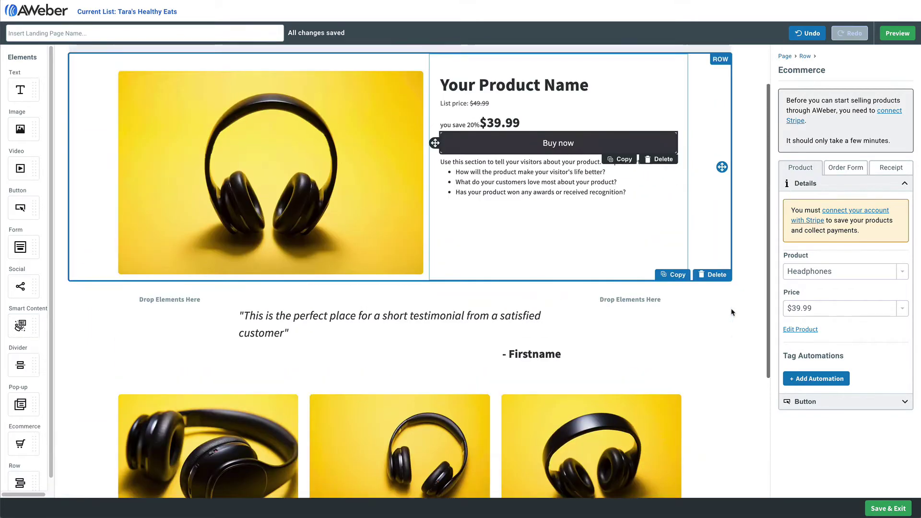
# - Name the store page My Store Page, then save and exit
pyautogui.click(143, 32)
pyautogui.write('My')
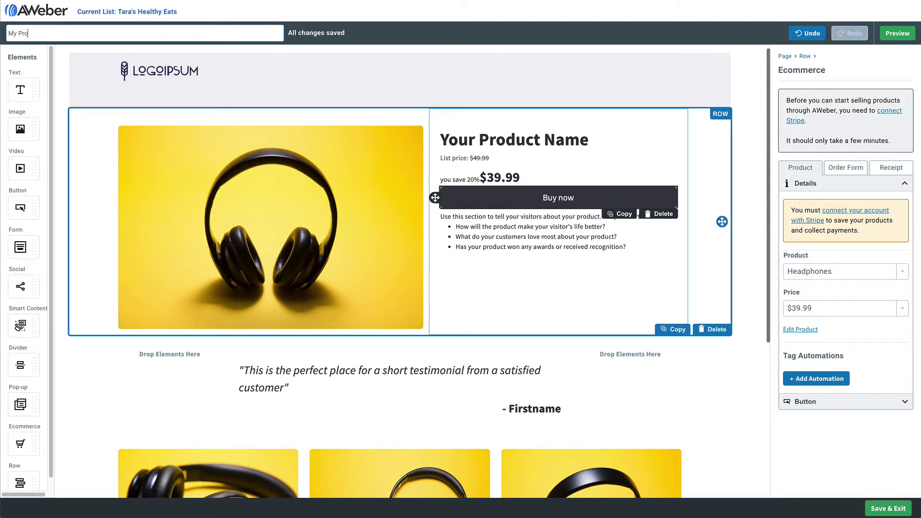
pyautogui.press('BackSpace')
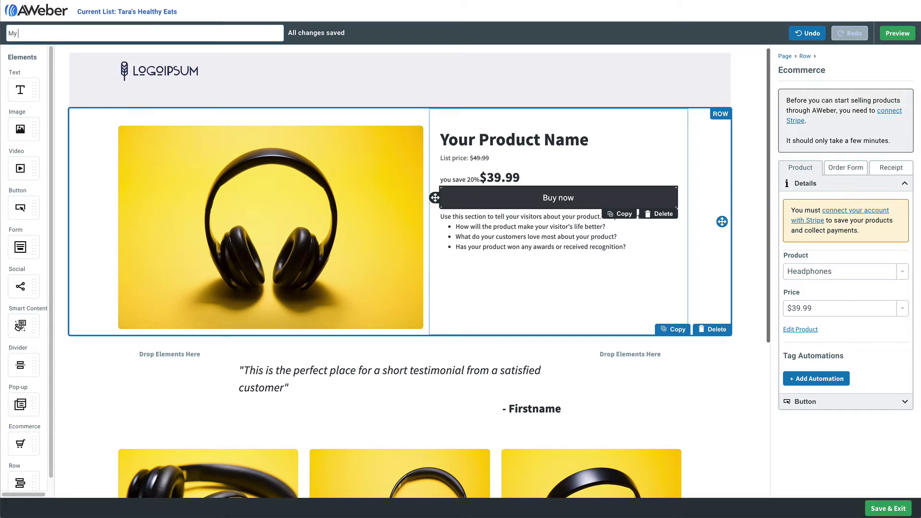
pyautogui.write('re Page')
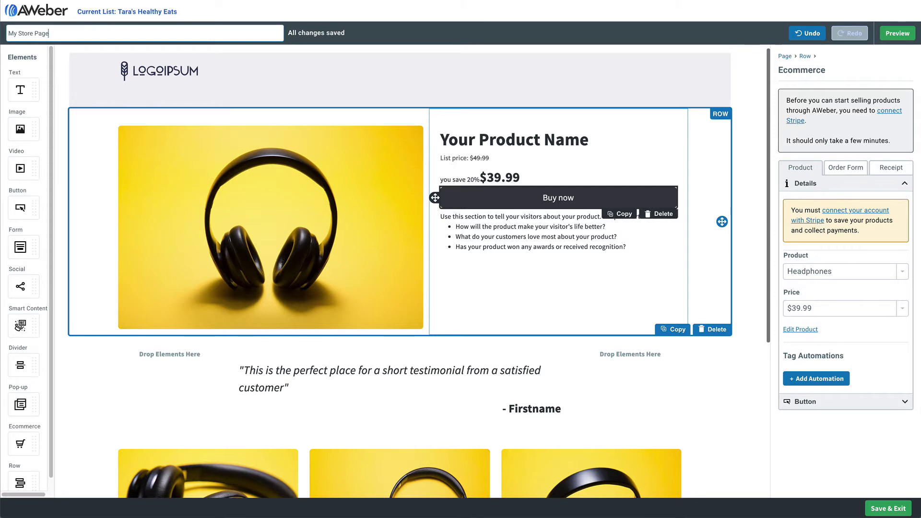
pyautogui.click(881, 508)
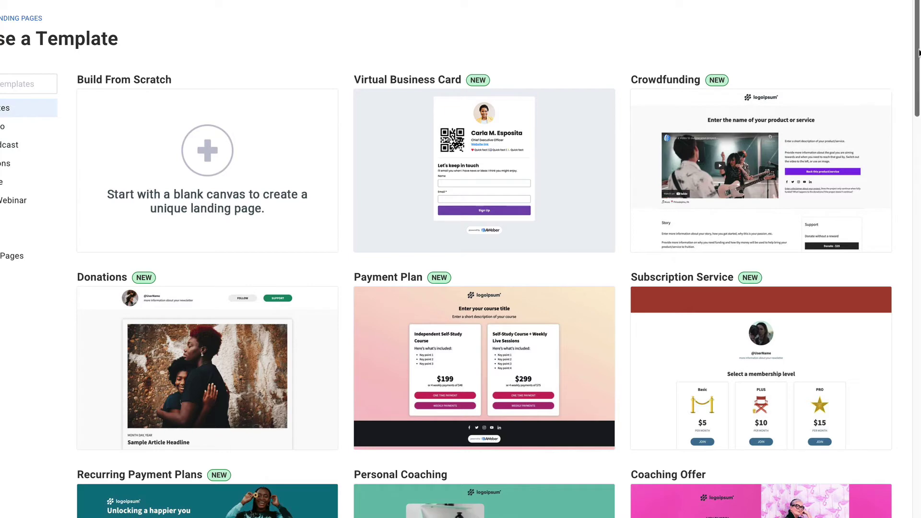
pyautogui.moveTo(918, 65); pyautogui.dragTo(917, 160)
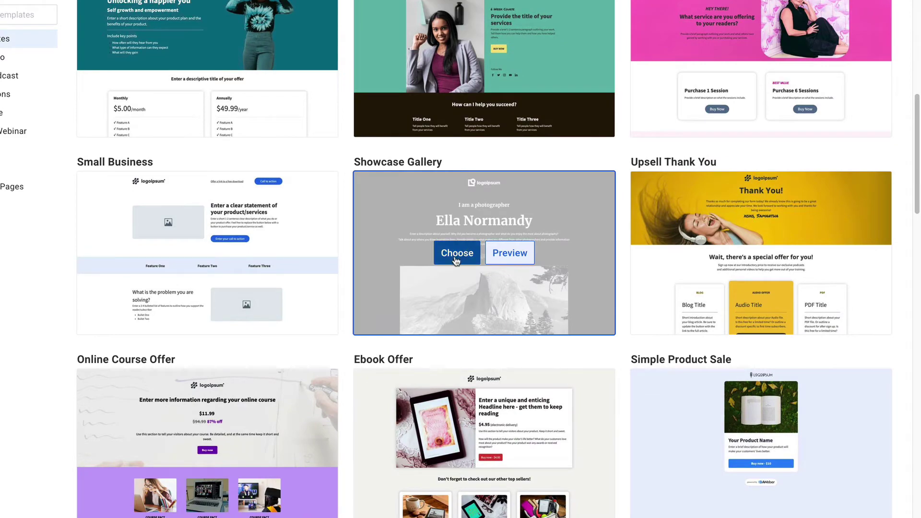
# - Start a Showcase Gallery page, review its photos and title, and name it My Site
pyautogui.click(456, 256)
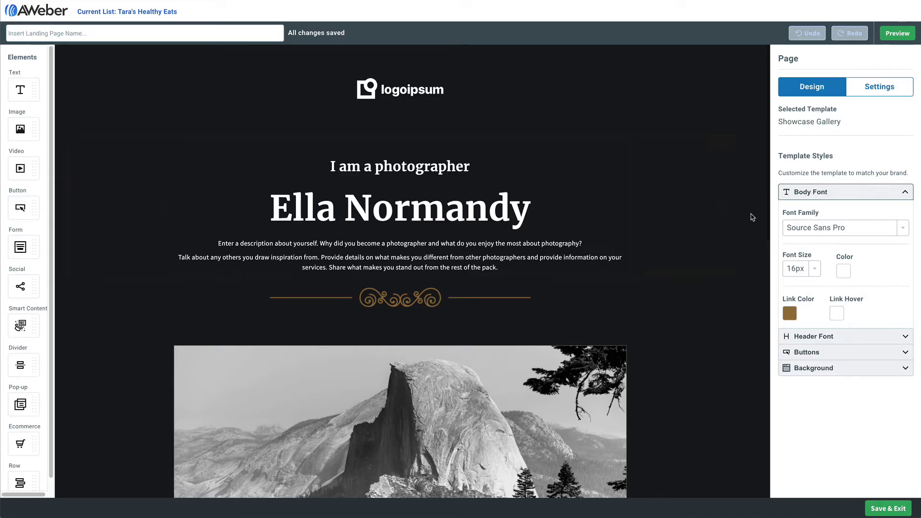
pyautogui.scroll(-1, 752, 218)
pyautogui.scroll(-1, 751, 218)
pyautogui.scroll(-2, 751, 218)
pyautogui.scroll(-2, 750, 218)
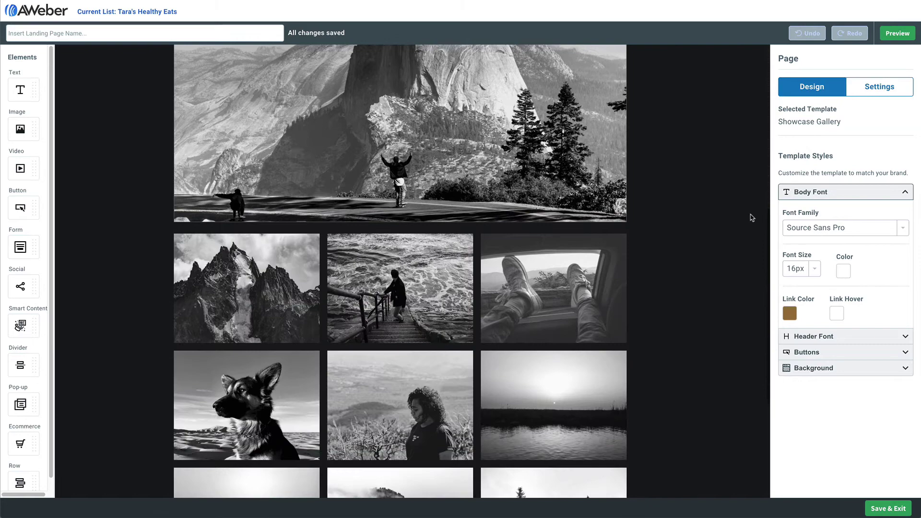
pyautogui.scroll(-1, 750, 217)
pyautogui.click(554, 216)
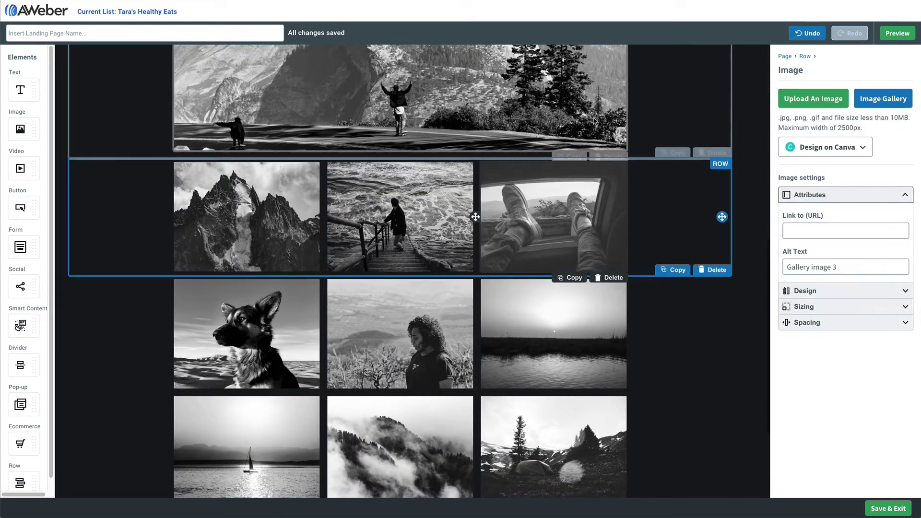
pyautogui.click(594, 126)
pyautogui.scroll(2, 594, 128)
pyautogui.scroll(2, 594, 129)
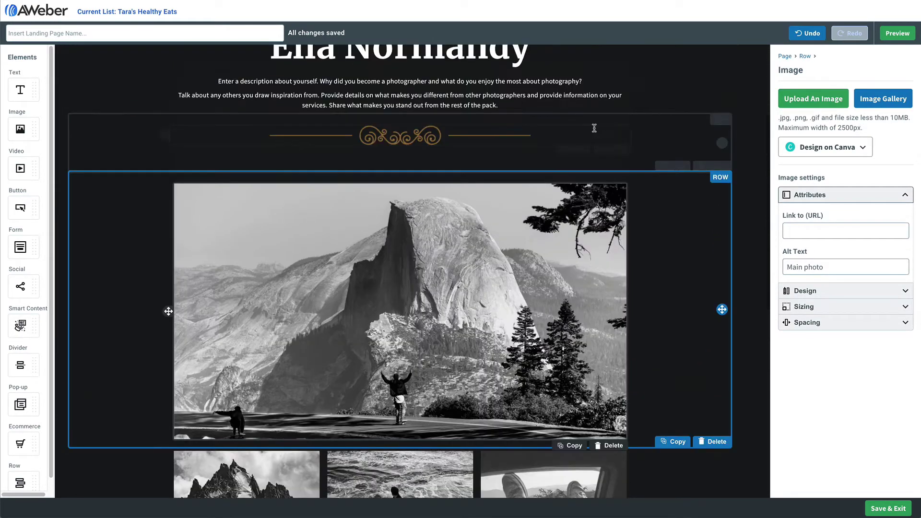
pyautogui.scroll(1, 593, 128)
pyautogui.click(468, 128)
pyautogui.scroll(2, 484, 132)
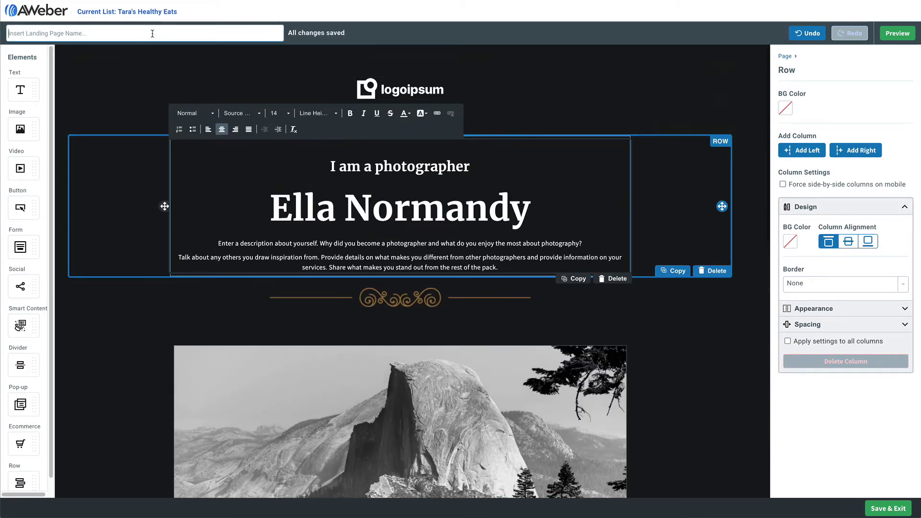
pyautogui.write('My')
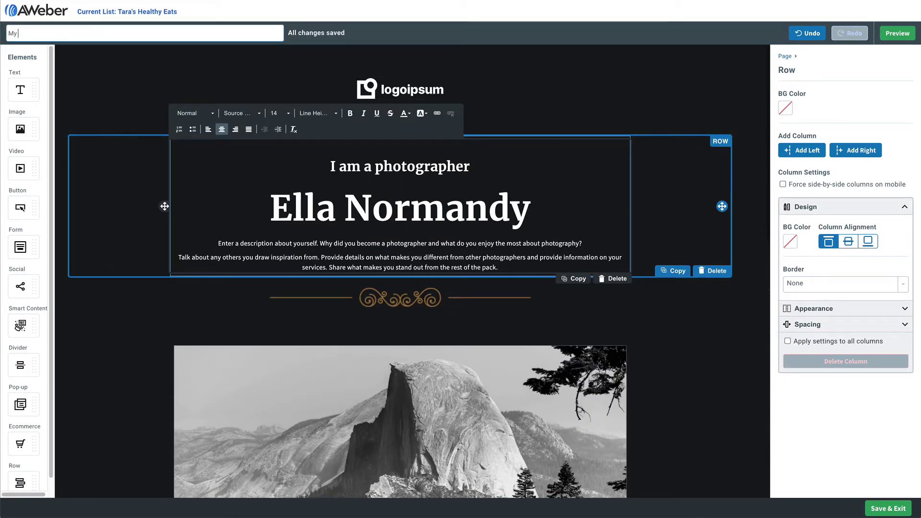
pyautogui.write(' S')
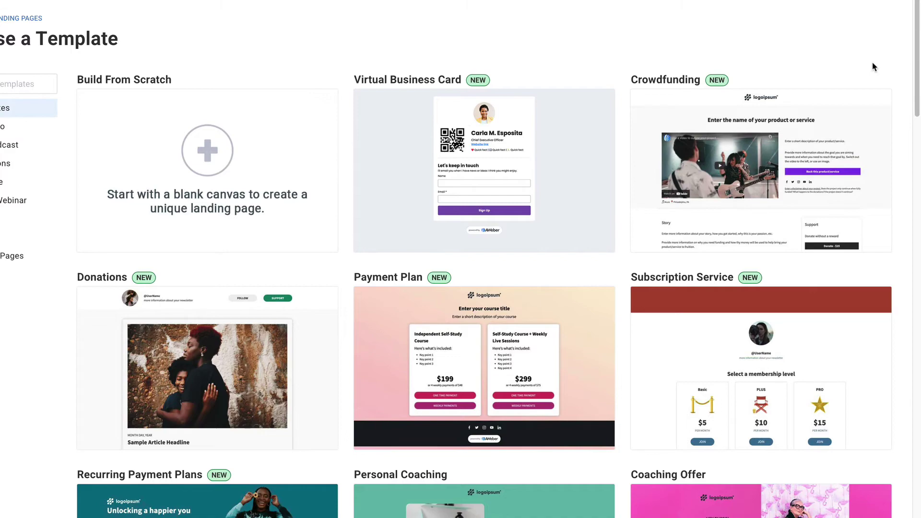
pyautogui.scroll(-5, 900, 54)
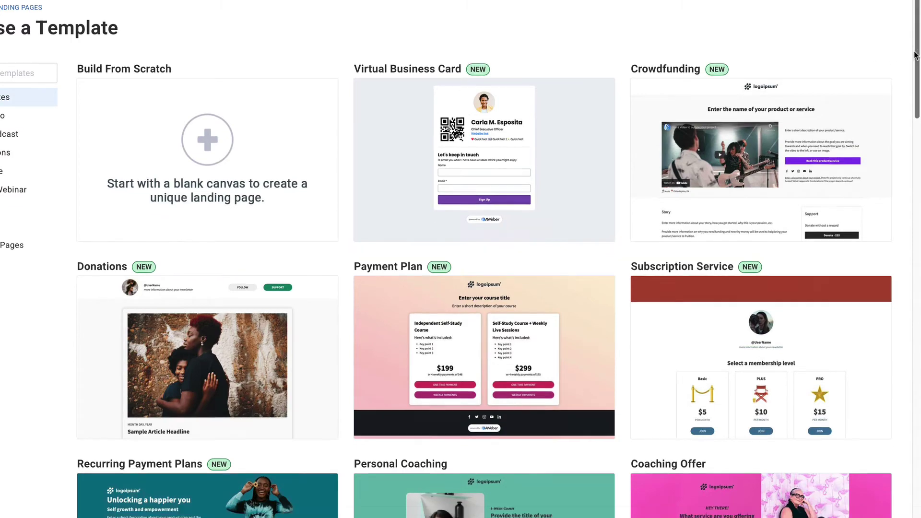
pyautogui.scroll(-5, 785, 288)
pyautogui.scroll(-4, 786, 289)
pyautogui.scroll(-3, 786, 289)
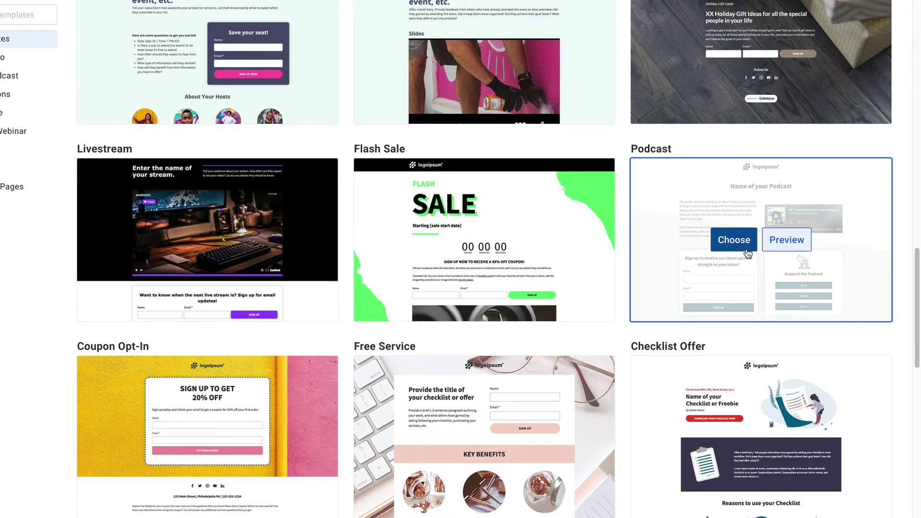
# - Choose the Podcast template to begin the podcast landing page
pyautogui.click(748, 253)
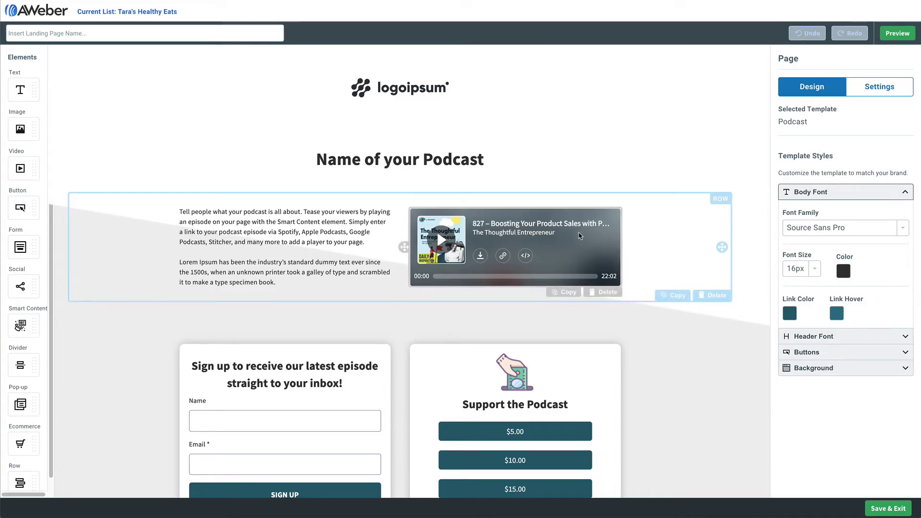
# - Name the podcast page What I'm Listening To, then save and exit
pyautogui.click(579, 236)
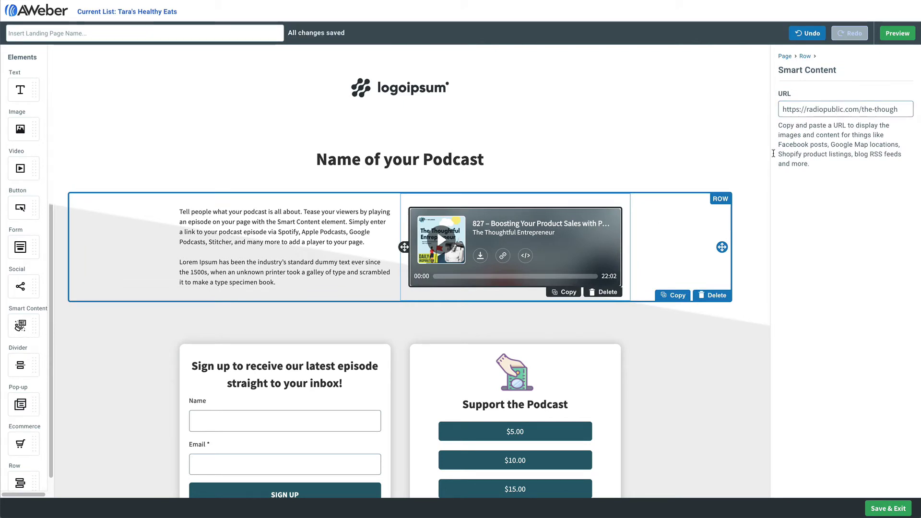
pyautogui.scroll(-2, 657, 249)
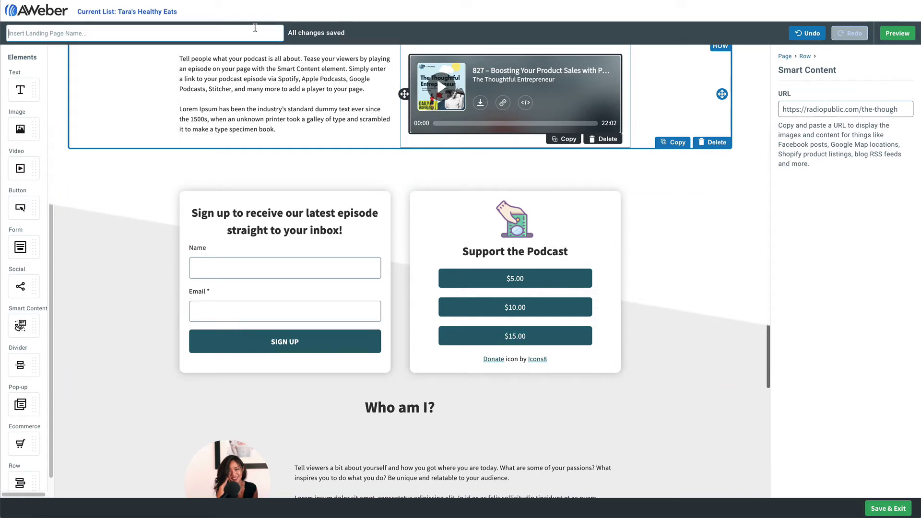
pyautogui.write('What I')
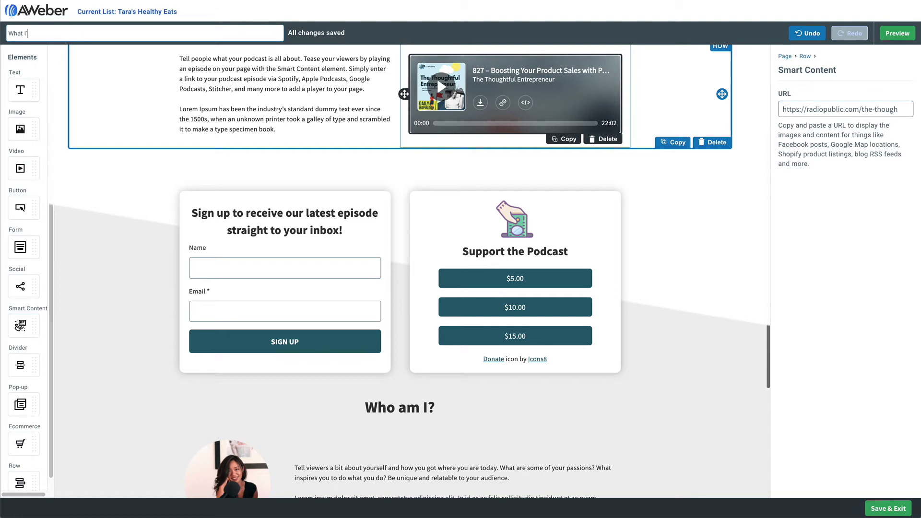
pyautogui.write("'m Listening To")
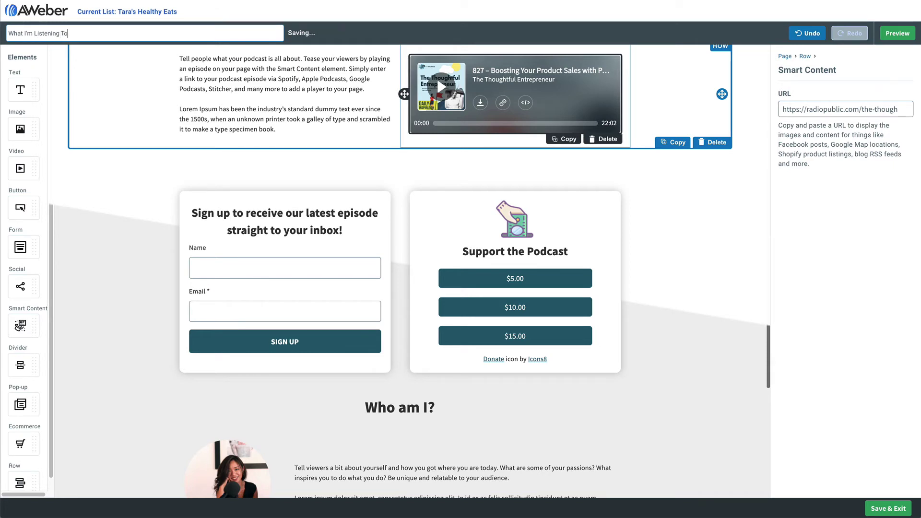
pyautogui.click(887, 509)
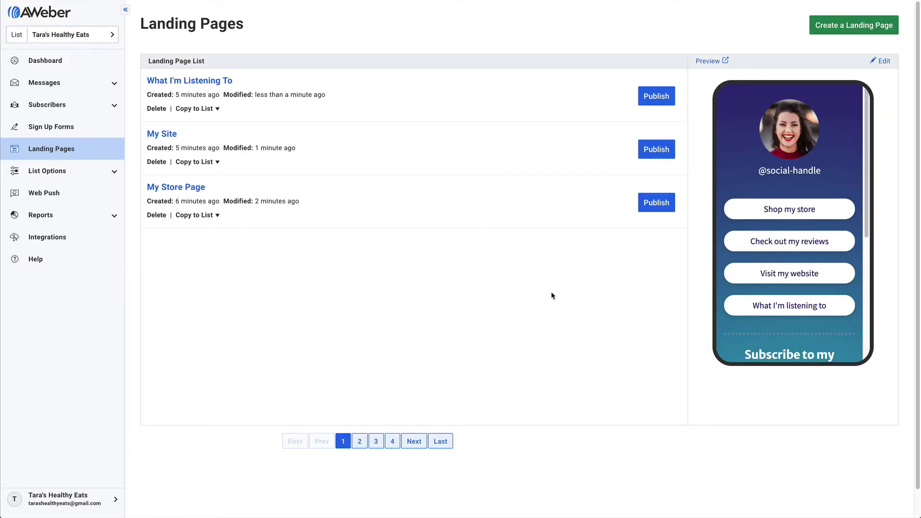
# - Publish What I'm Listening To, My Site and My Store Page, confirming each is live
pyautogui.click(654, 98)
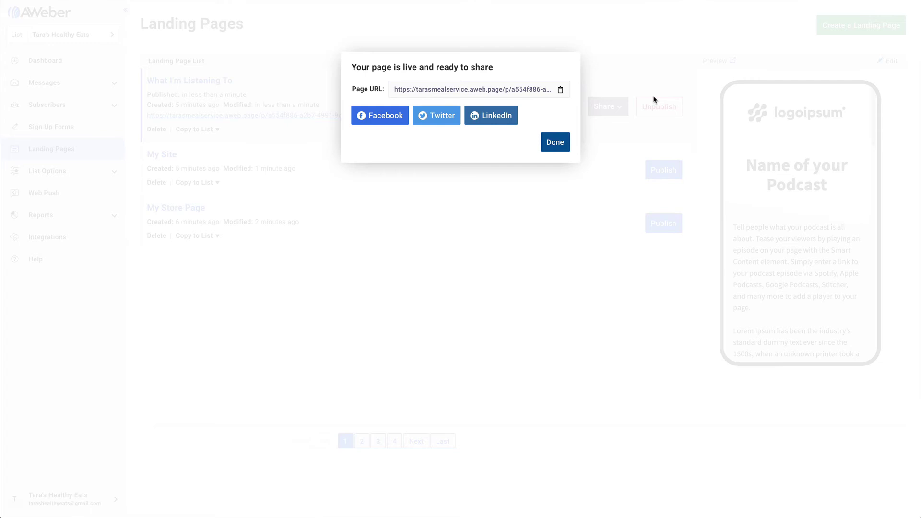
pyautogui.click(555, 143)
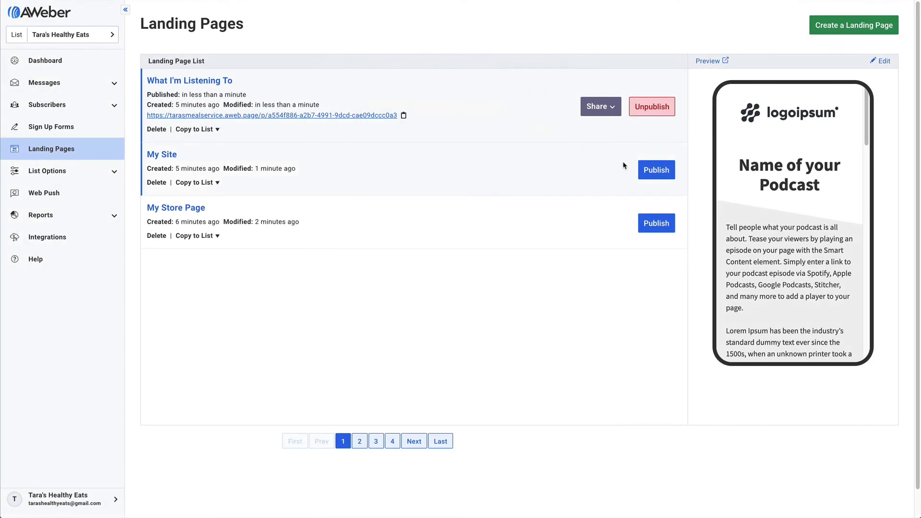
pyautogui.click(647, 170)
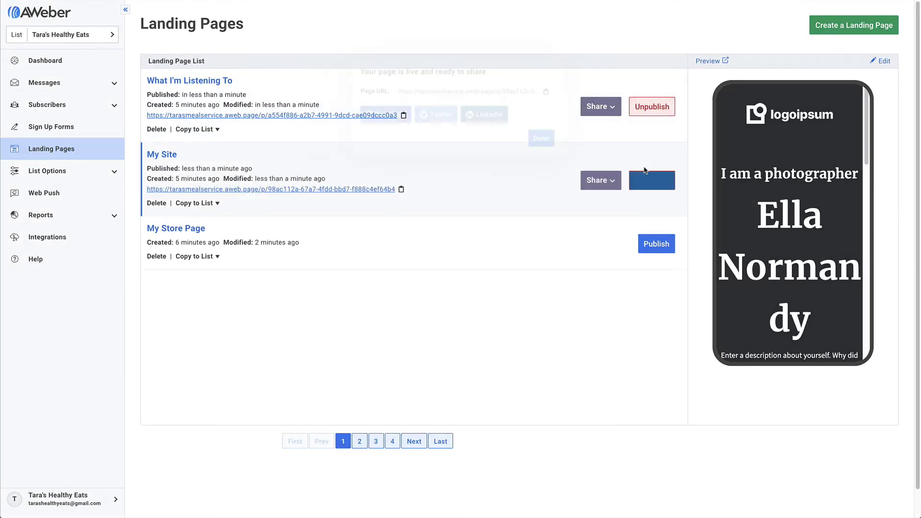
pyautogui.click(555, 143)
pyautogui.click(654, 246)
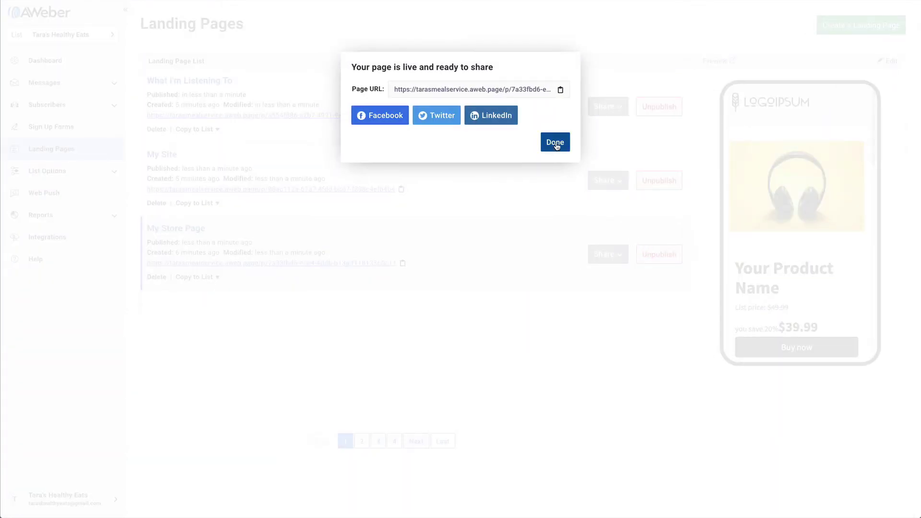
pyautogui.click(556, 143)
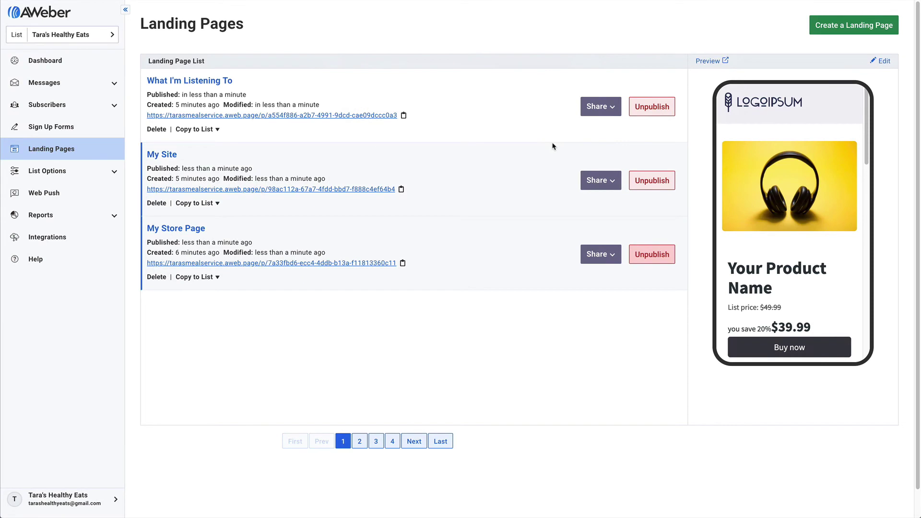
# - Link the Shop my store button to the copied My Store Page address
pyautogui.click(403, 263)
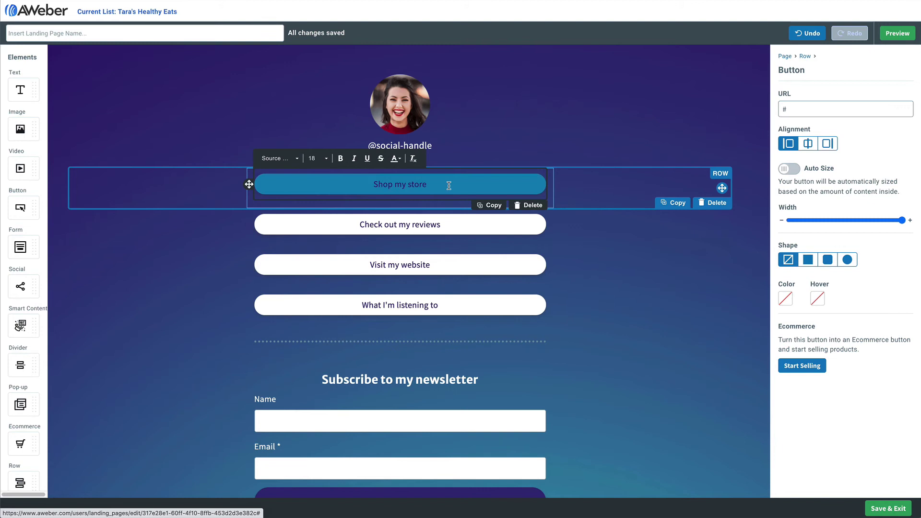
pyautogui.rightClick(796, 108)
pyautogui.click(812, 185)
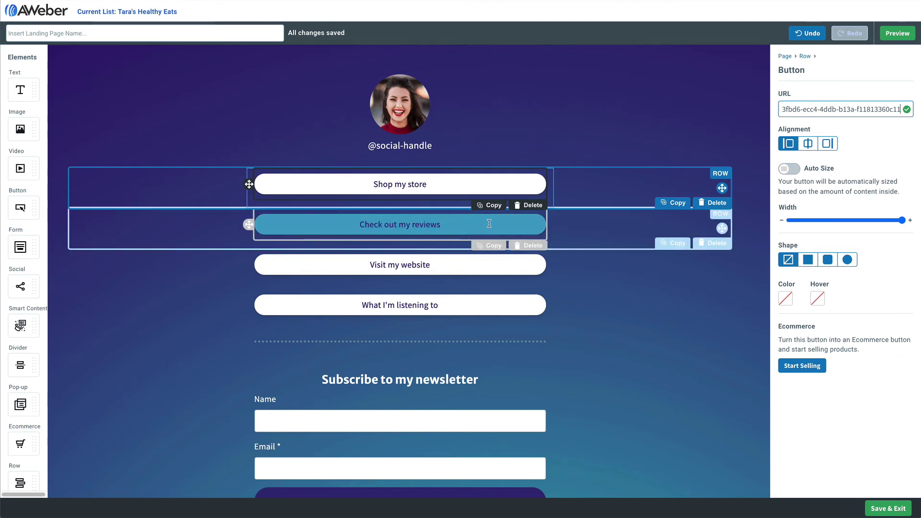
# - Link the Visit my website button to the copied My Site address
pyautogui.click(441, 263)
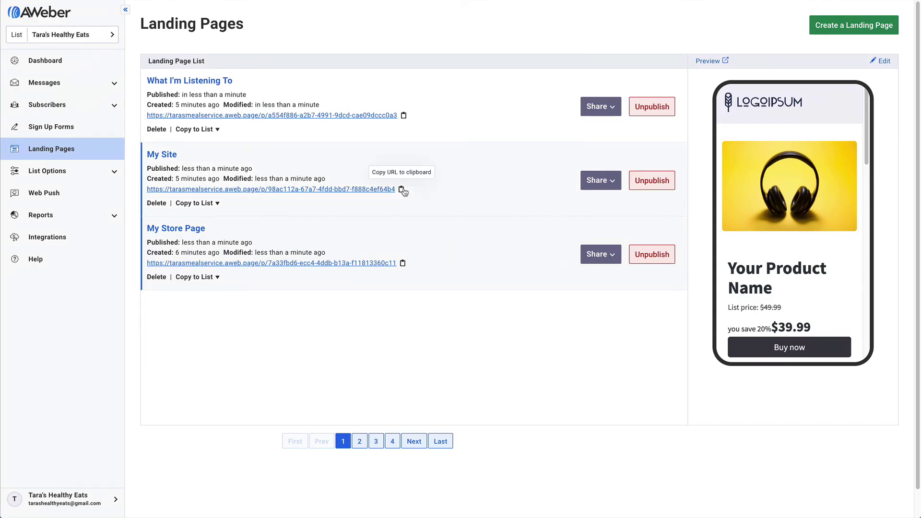
pyautogui.click(402, 190)
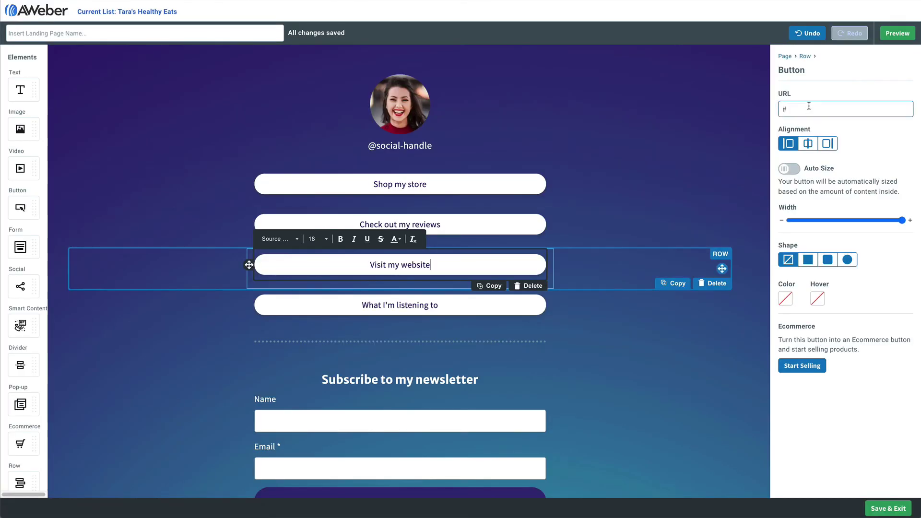
pyautogui.rightClick(807, 109)
pyautogui.click(816, 185)
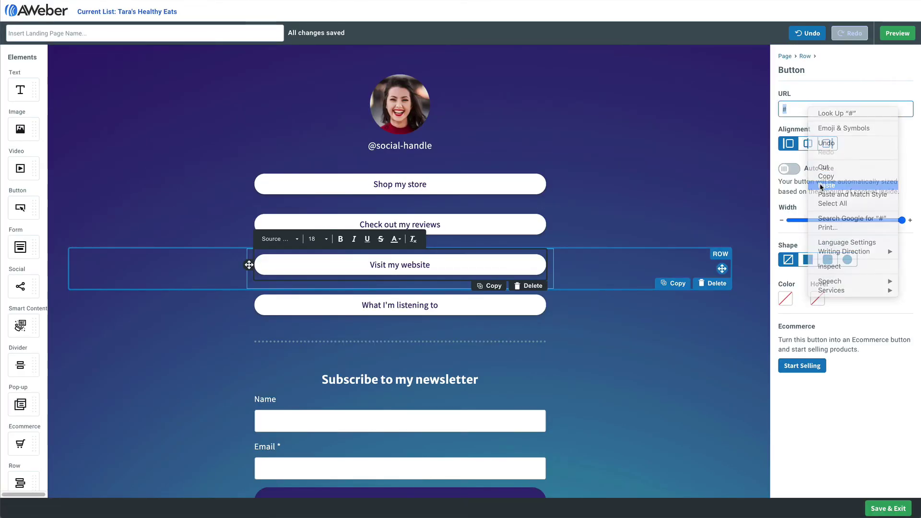
# - Link the What I'm listening to button to the podcast page address and preview the page
pyautogui.click(438, 305)
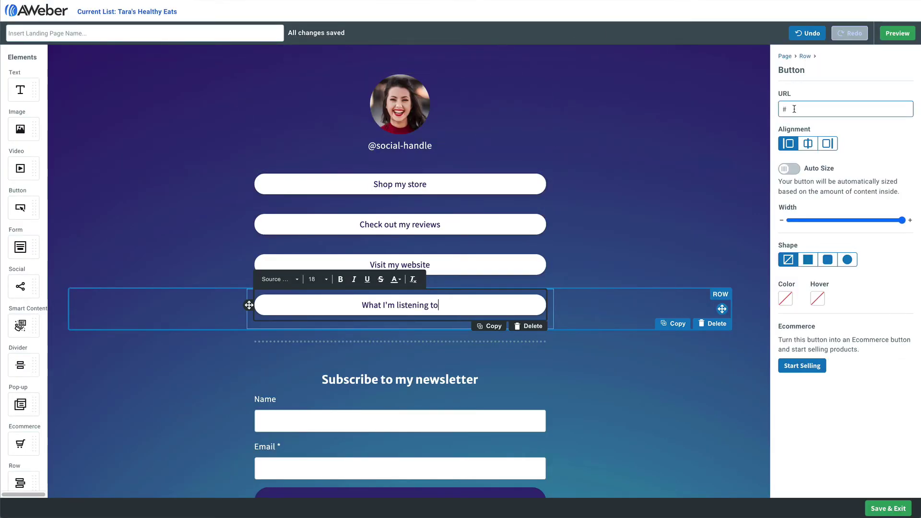
pyautogui.rightClick(794, 110)
pyautogui.click(814, 184)
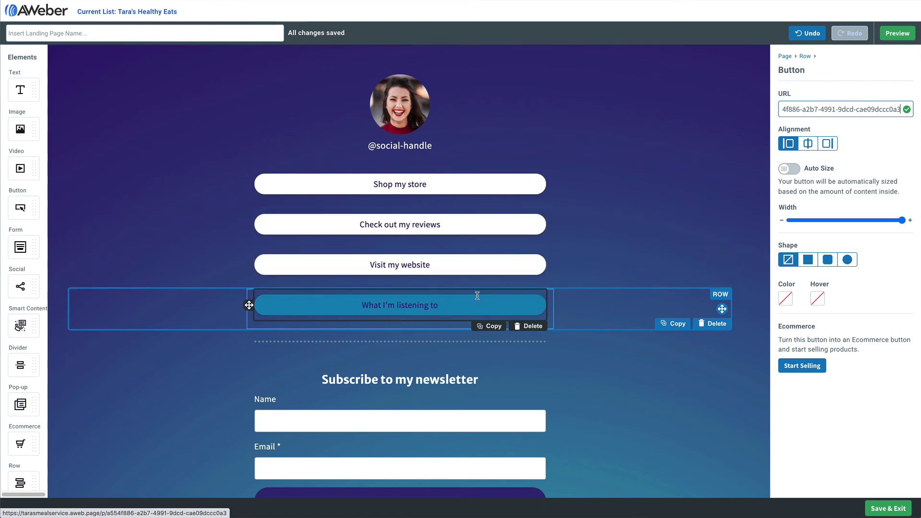
pyautogui.click(893, 37)
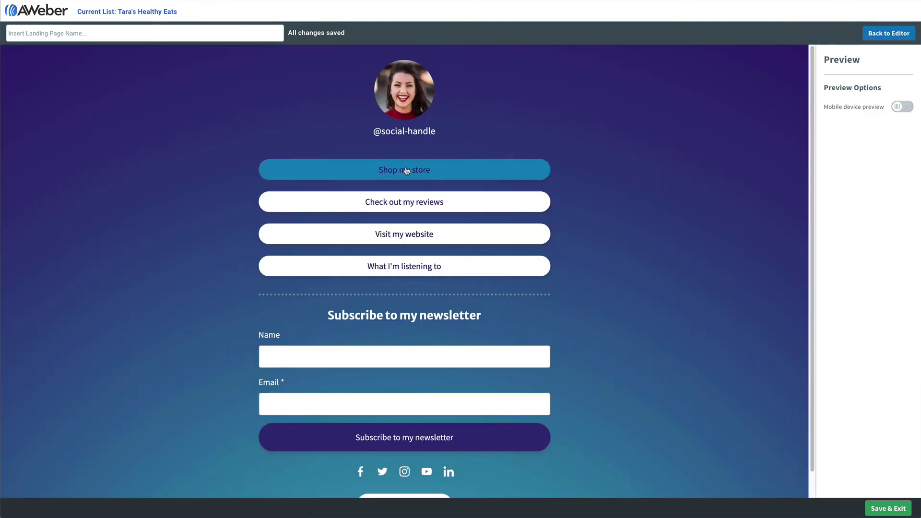
# - Follow the Shop my store button in the preview to the headphones store page
pyautogui.click(402, 177)
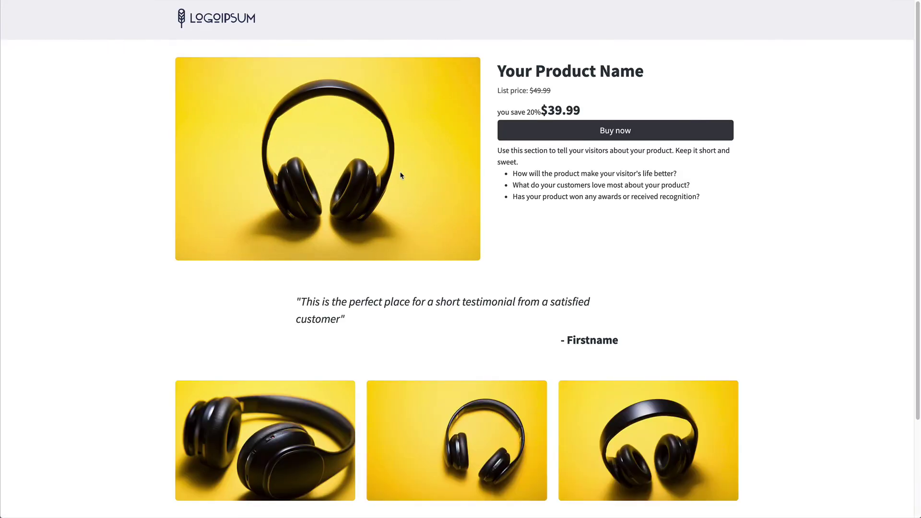